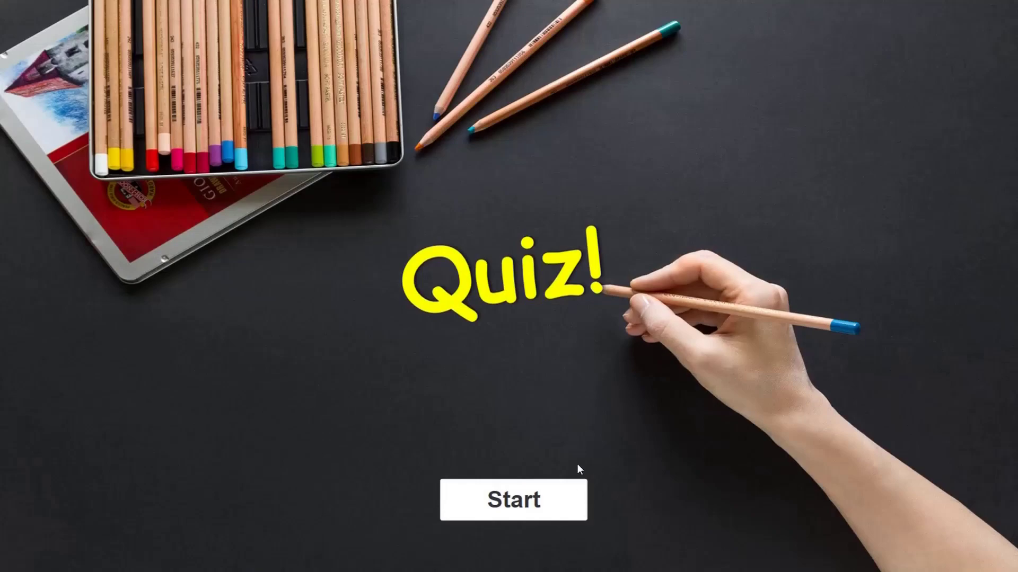
# - Start the sample quiz, submit an answer to the Mars question and dismiss the feedback
pyautogui.click(573, 501)
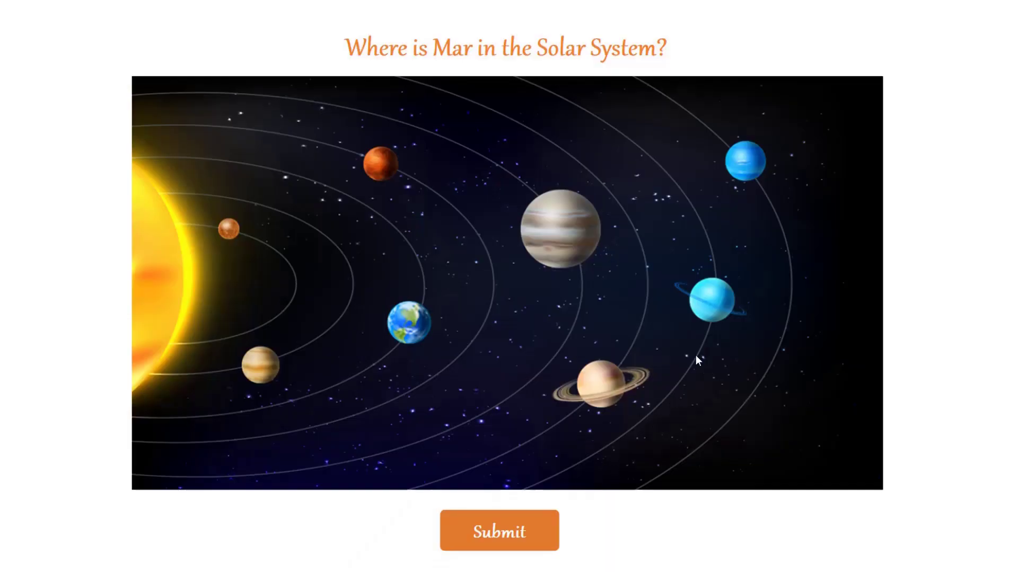
pyautogui.click(545, 540)
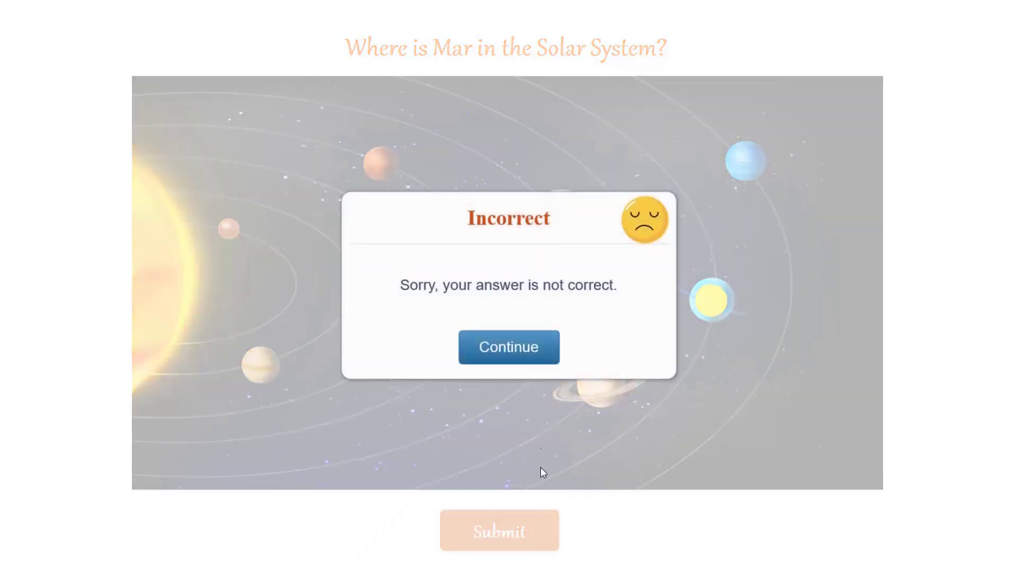
pyautogui.click(545, 358)
# - Submit the US and Canada flags, then mark a difference on the left picture
pyautogui.click(443, 155)
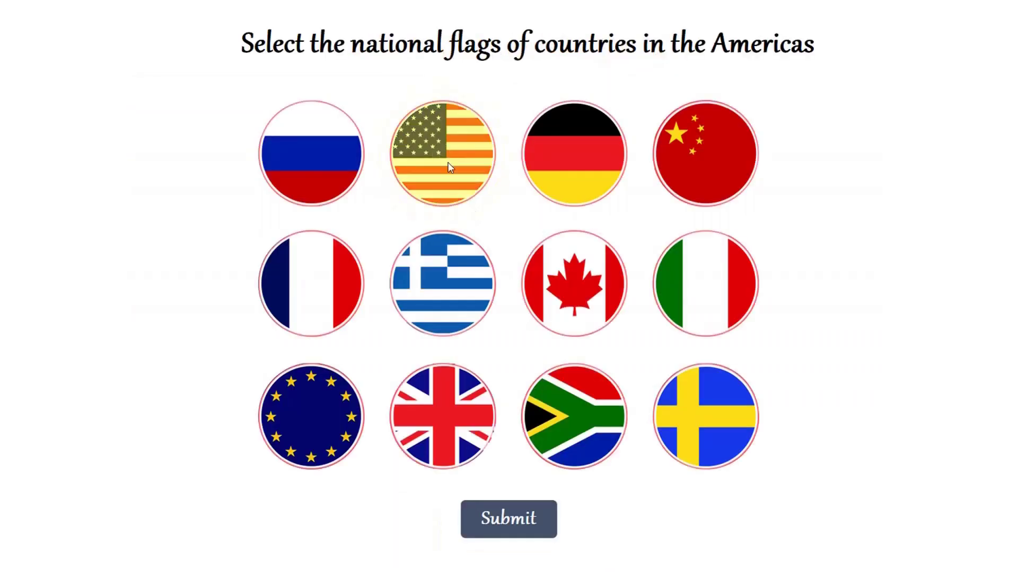
pyautogui.click(574, 284)
pyautogui.click(538, 518)
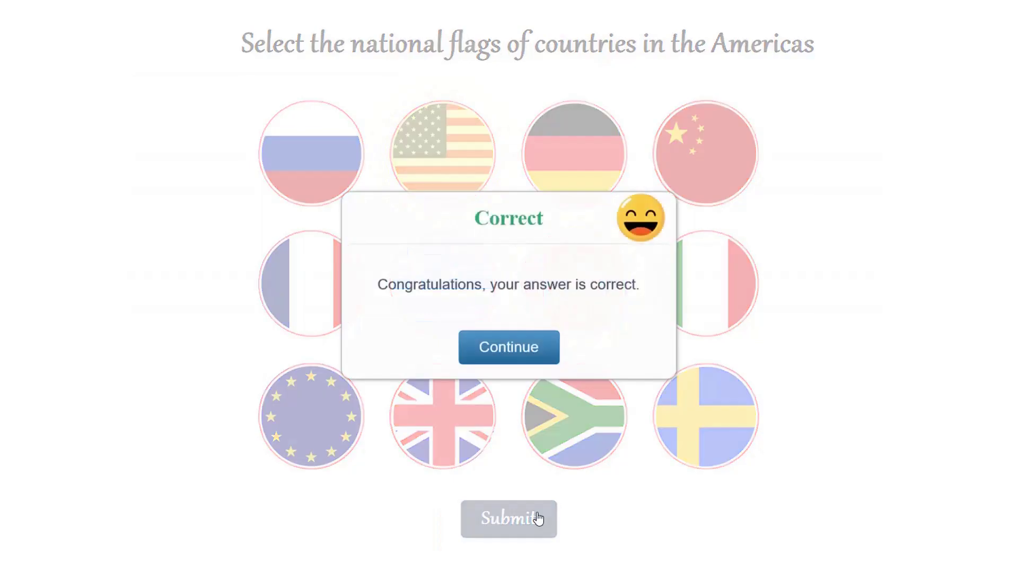
pyautogui.click(545, 357)
pyautogui.click(465, 90)
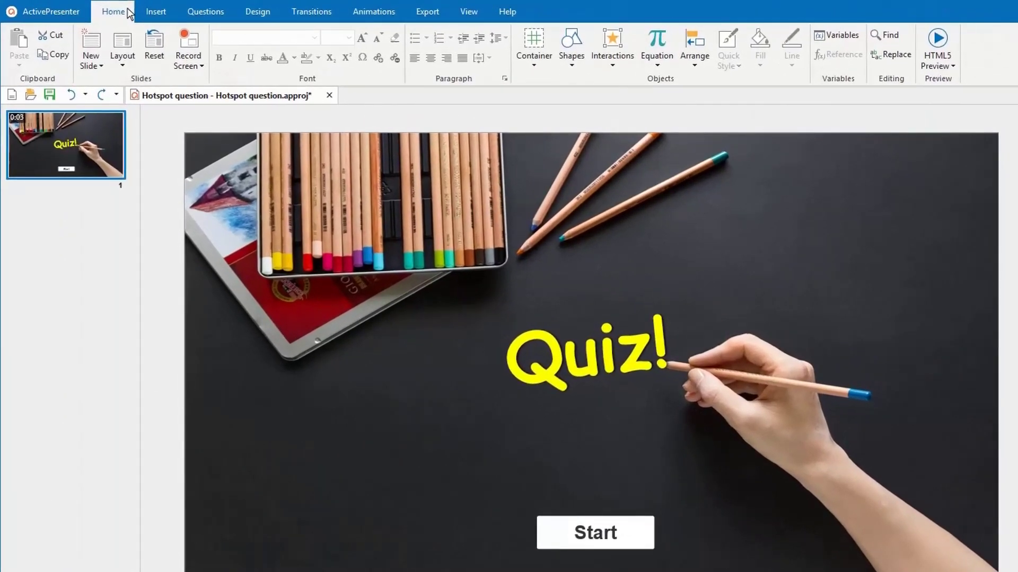
# - Insert a Hotspot question slide from the Interactions list after the Quiz slide
pyautogui.click(606, 64)
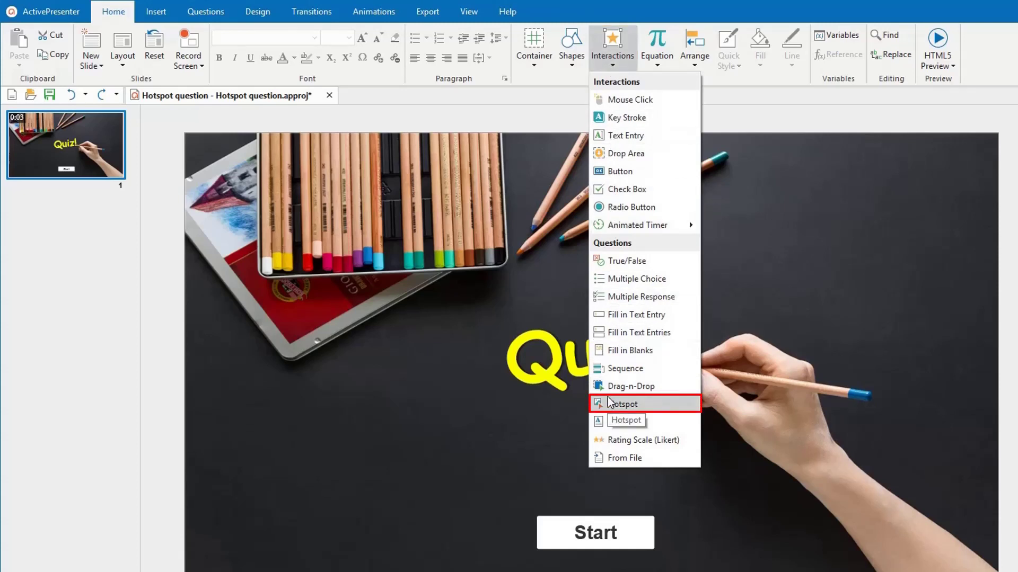
pyautogui.click(226, 11)
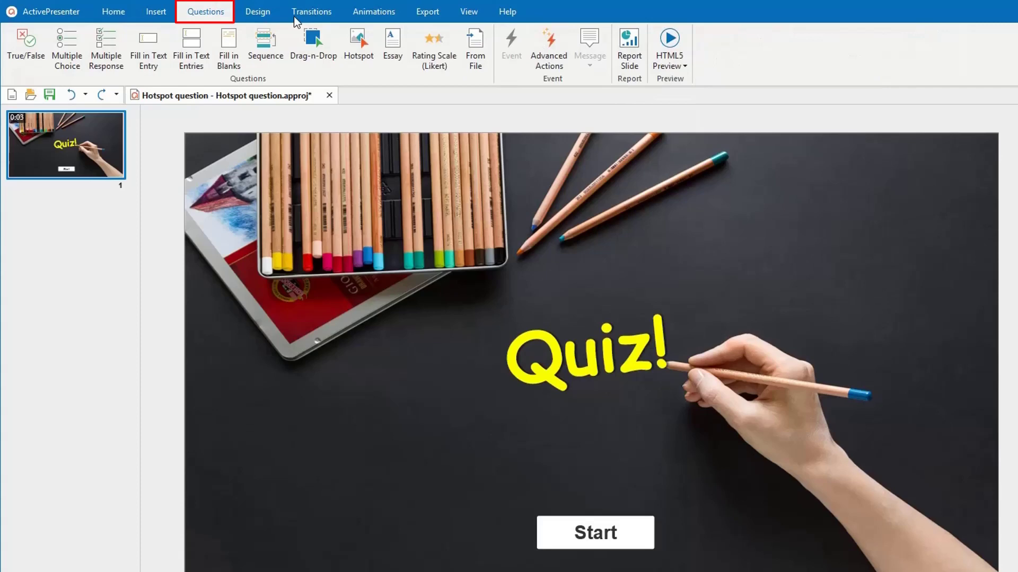
pyautogui.click(359, 42)
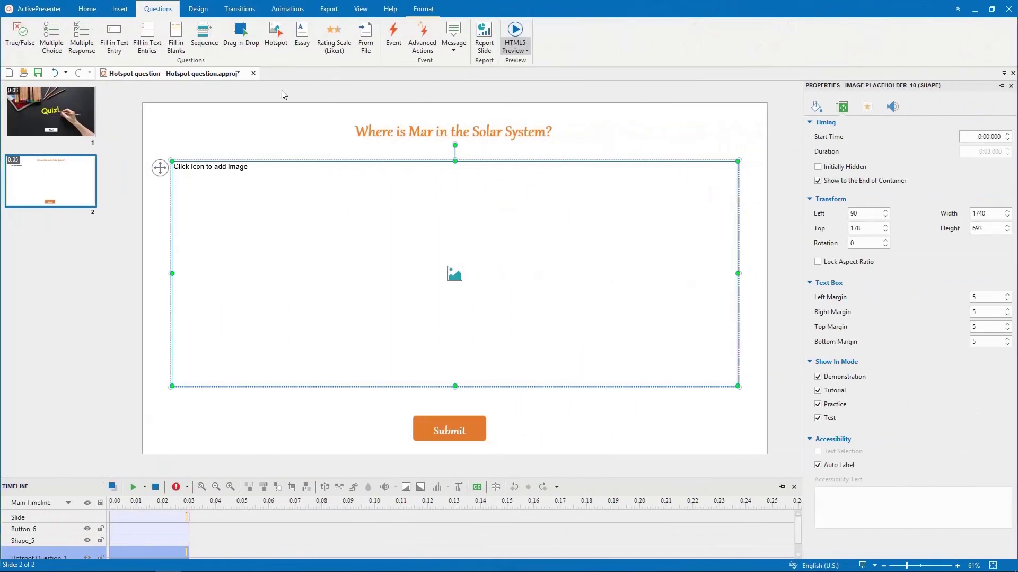
# - Load Solar system.PNG from file into the image placeholder, then select the whole question
pyautogui.click(456, 275)
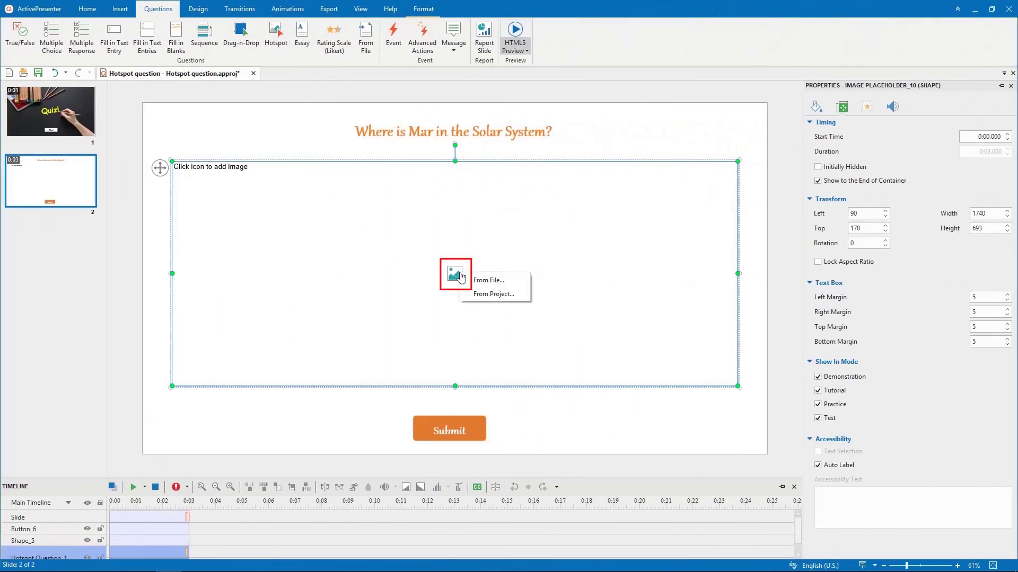
pyautogui.click(501, 281)
pyautogui.click(613, 215)
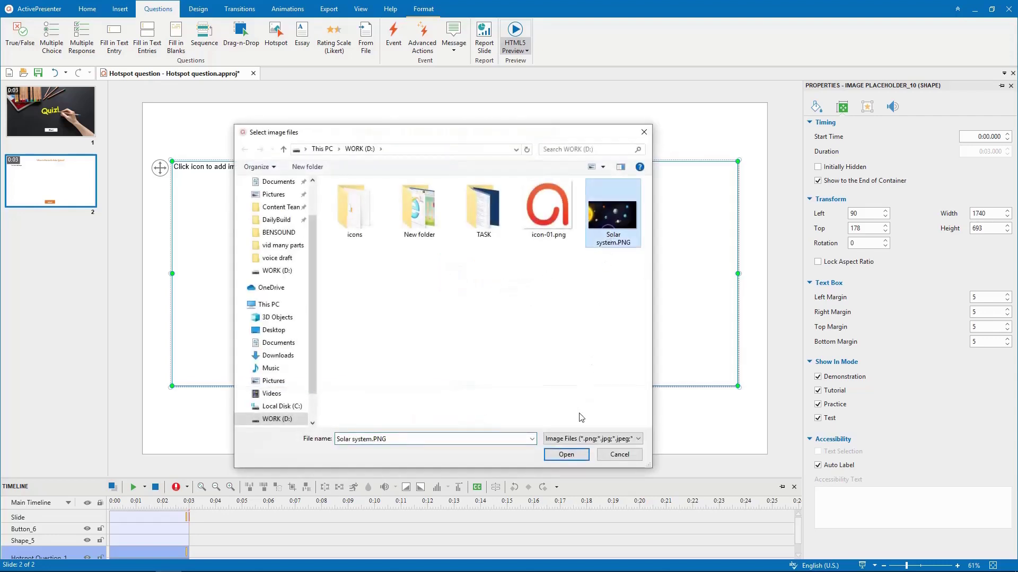
pyautogui.click(567, 454)
pyautogui.click(212, 158)
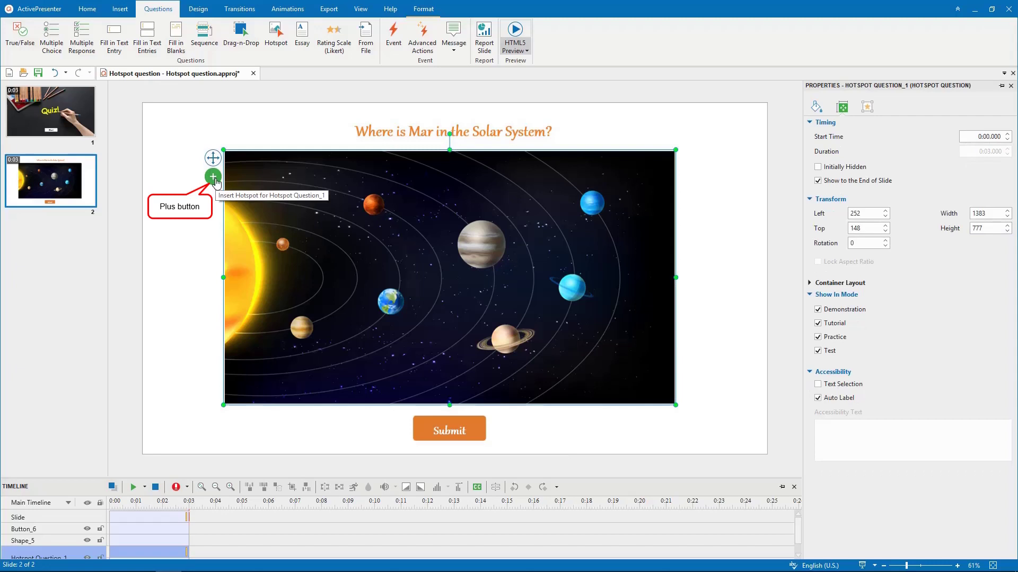
# - Add an oval hotspot area over Mars and enlarge it to cover the planet
pyautogui.rightClick(318, 184)
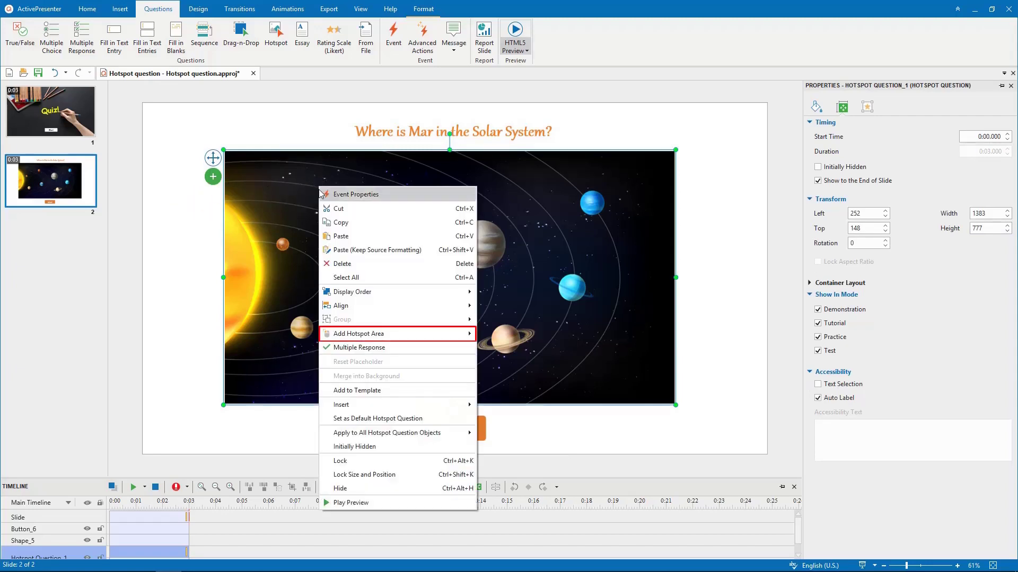
pyautogui.moveTo(333, 336)
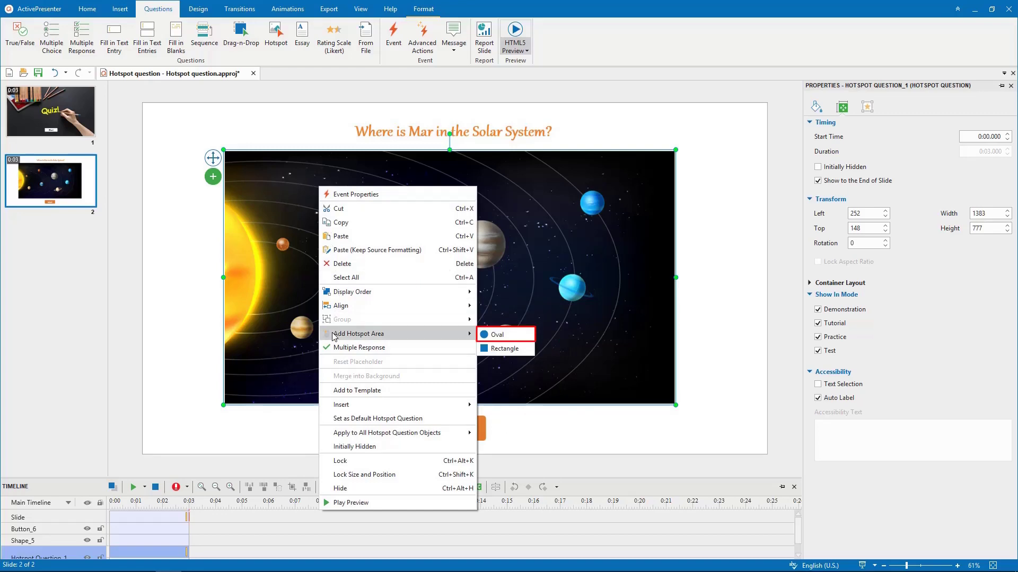
pyautogui.click(492, 336)
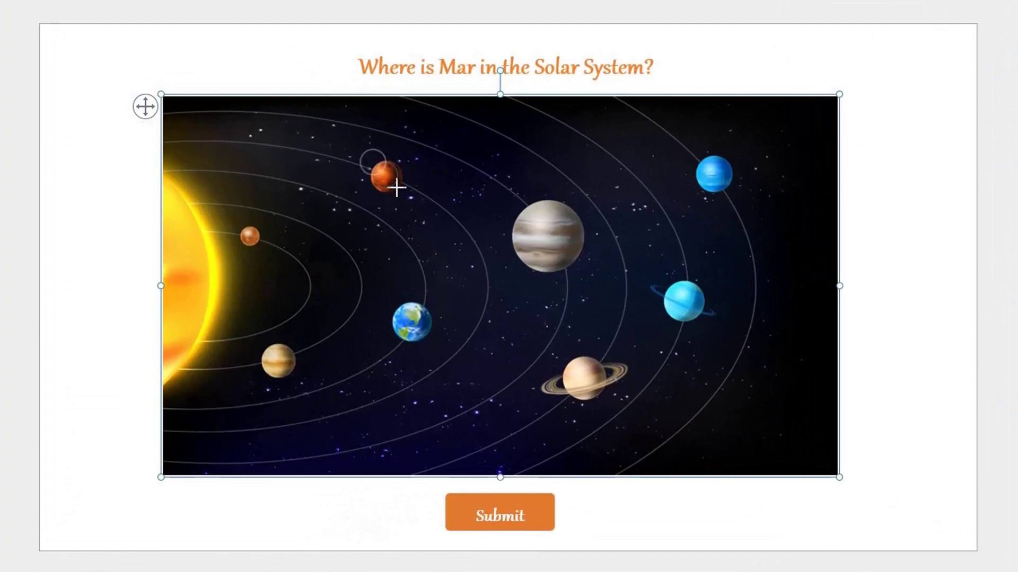
pyautogui.moveTo(373, 161); pyautogui.dragTo(402, 190)
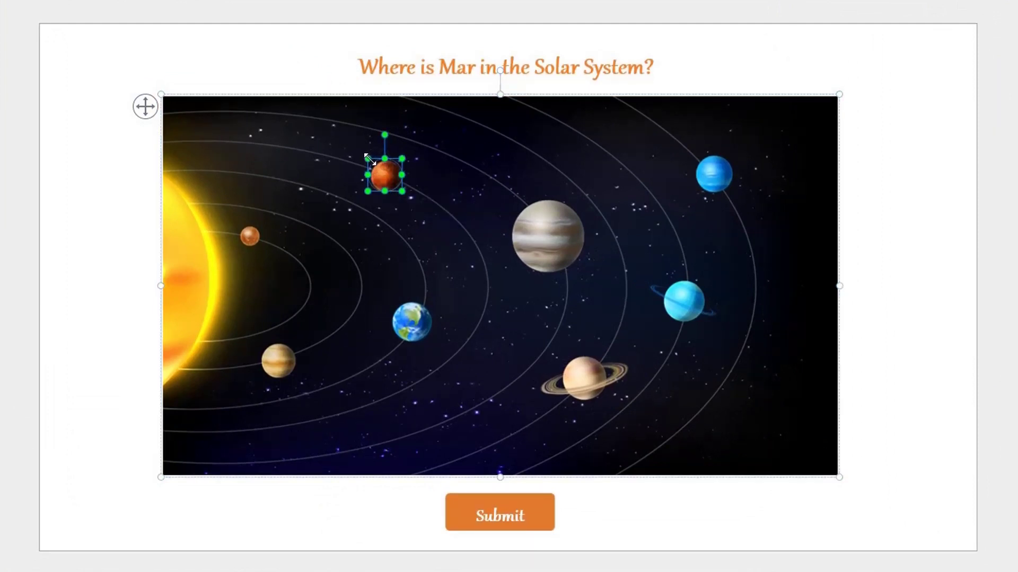
pyautogui.moveTo(373, 161); pyautogui.dragTo(370, 159)
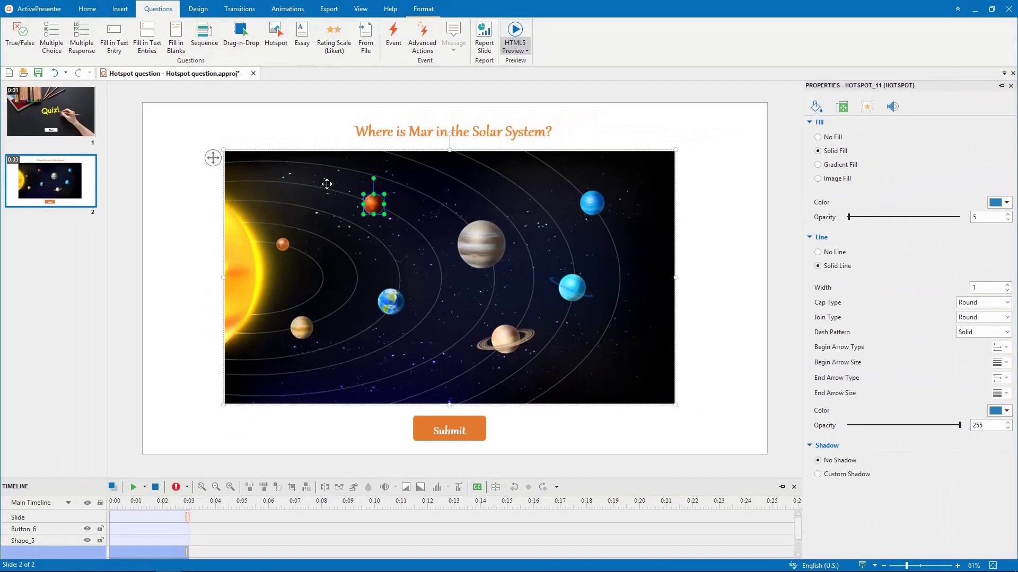
# - Give the hotspot marker a yellow colour and a radius of 30
pyautogui.click(213, 158)
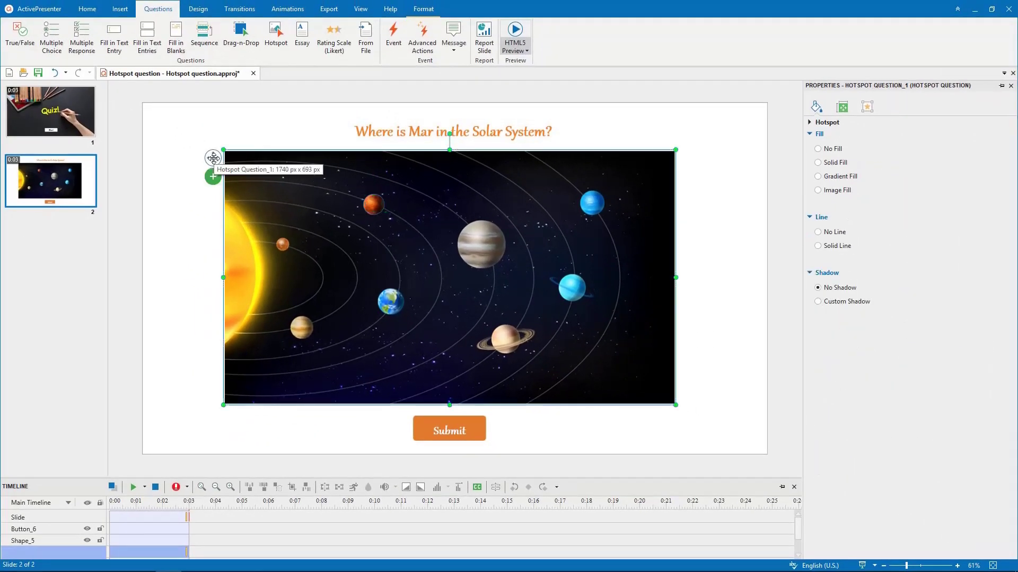
pyautogui.click(820, 122)
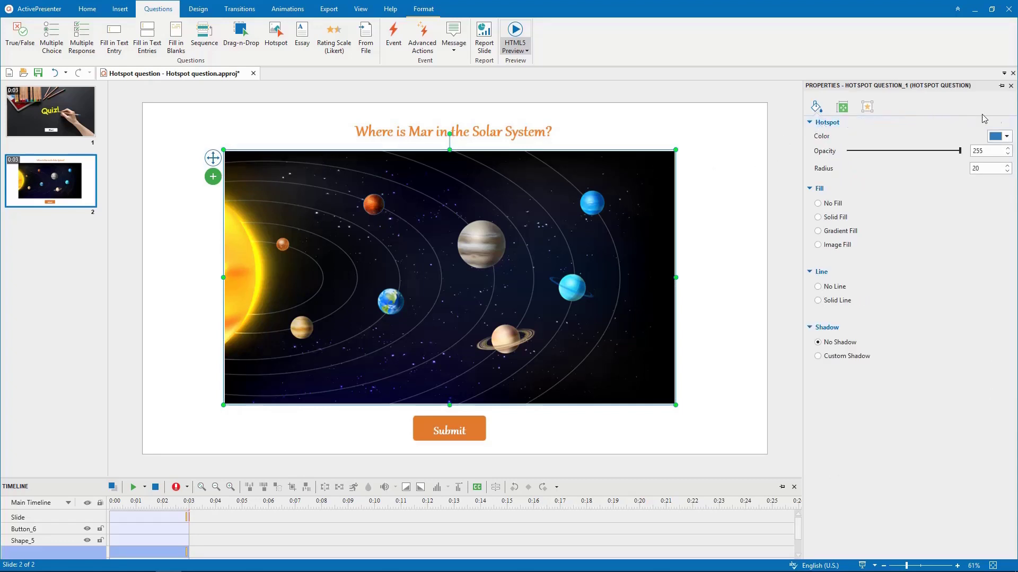
pyautogui.click(1006, 136)
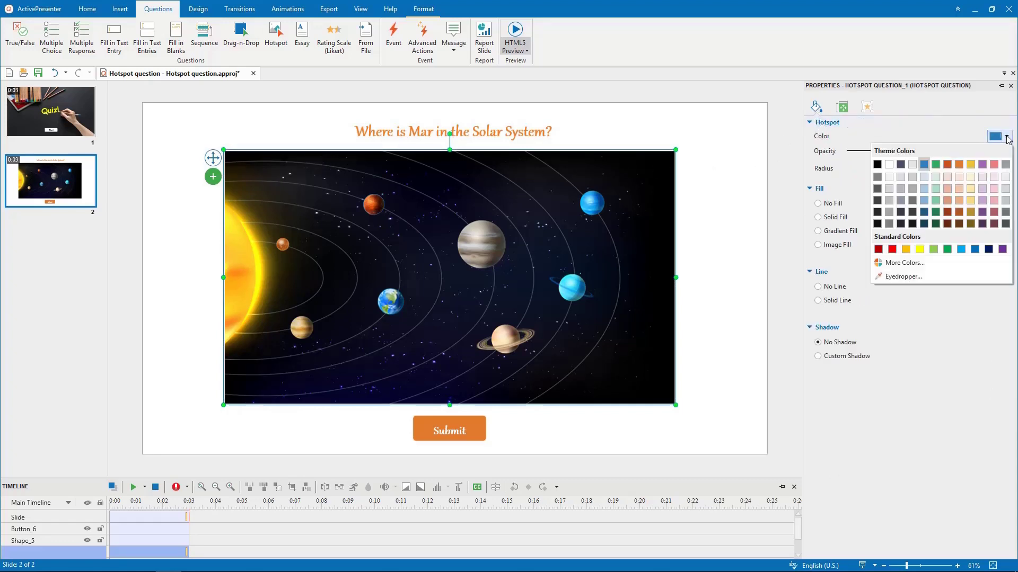
pyautogui.click(925, 252)
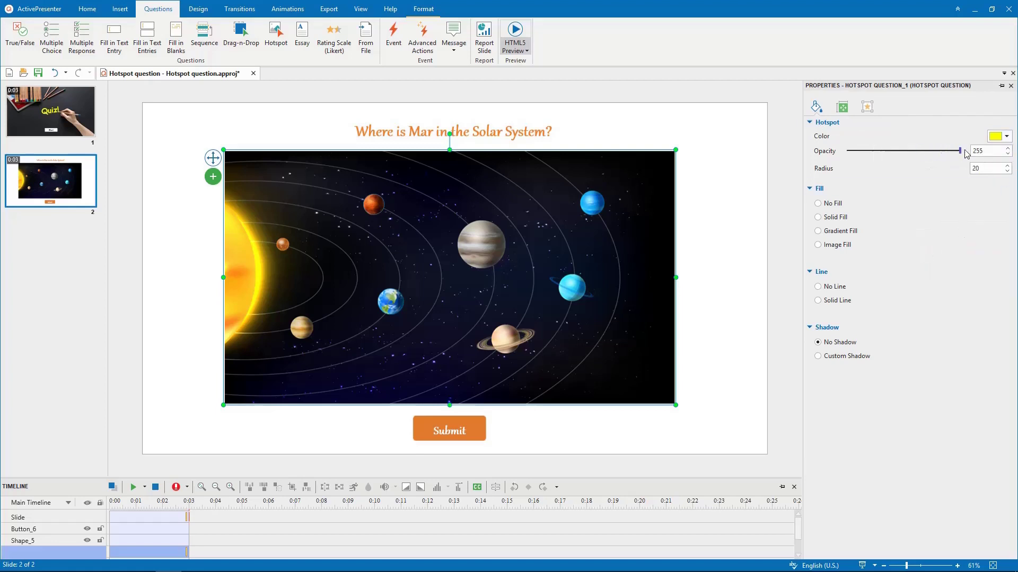
pyautogui.doubleClick(974, 168)
pyautogui.write('30')
pyautogui.press('Return')
# - Expand the question's General settings and uncheck Multiple Response so it accepts one answer
pyautogui.click(867, 107)
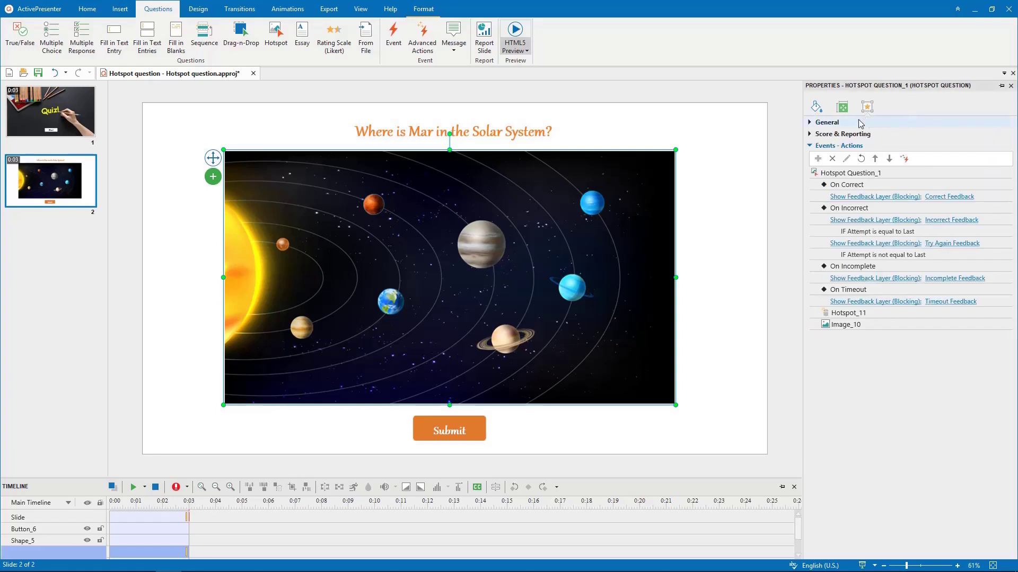
pyautogui.click(857, 123)
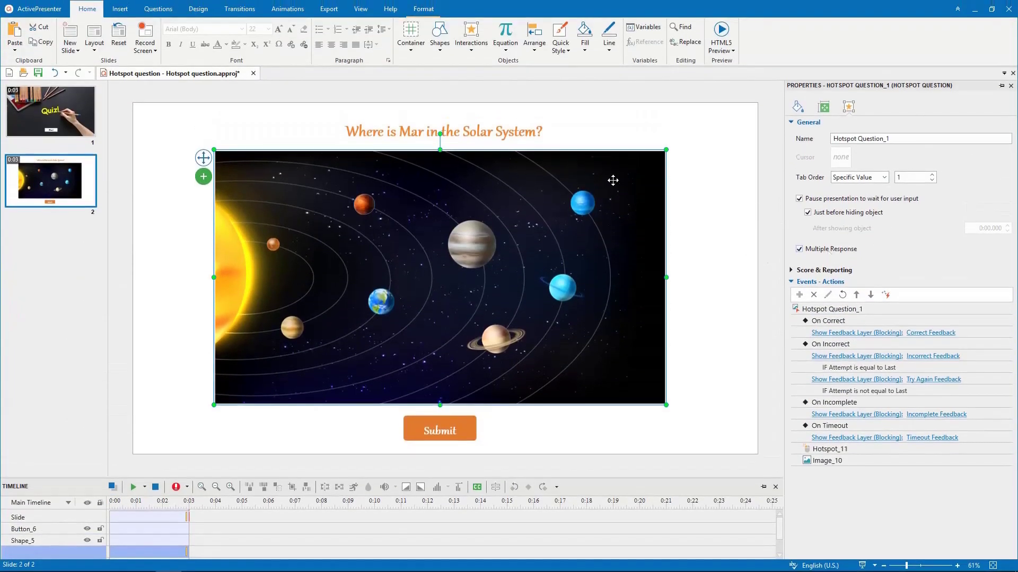
pyautogui.rightClick(613, 180)
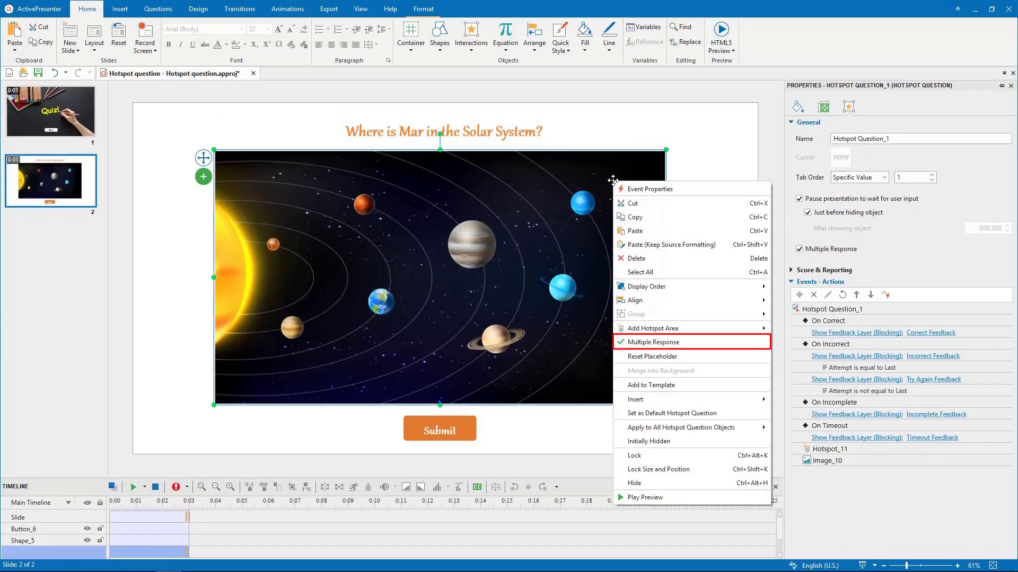
pyautogui.click(628, 343)
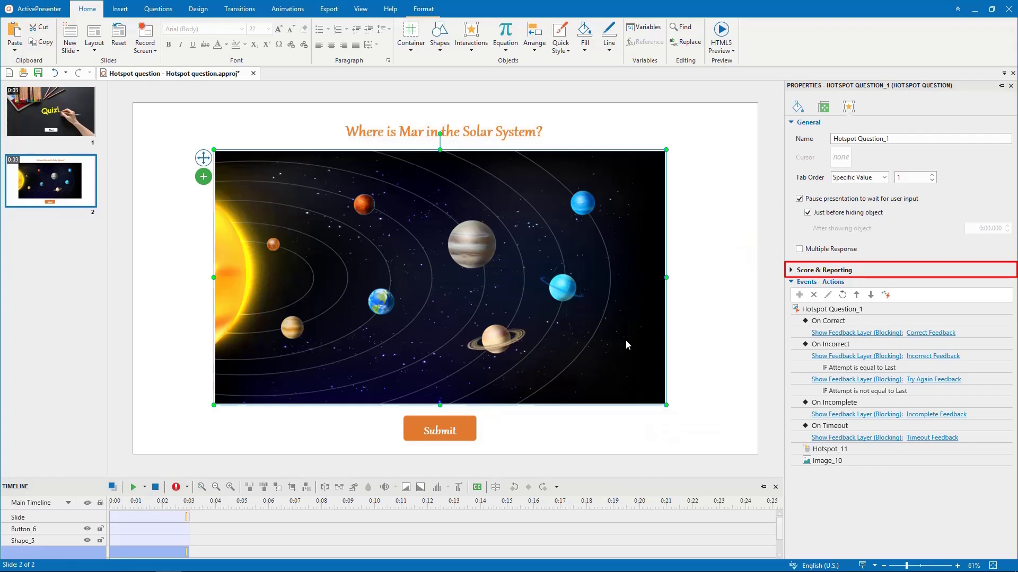
# - Under Score & Reporting, set Points to 5 and Attempts to 2, leaving Timeout off
pyautogui.click(790, 270)
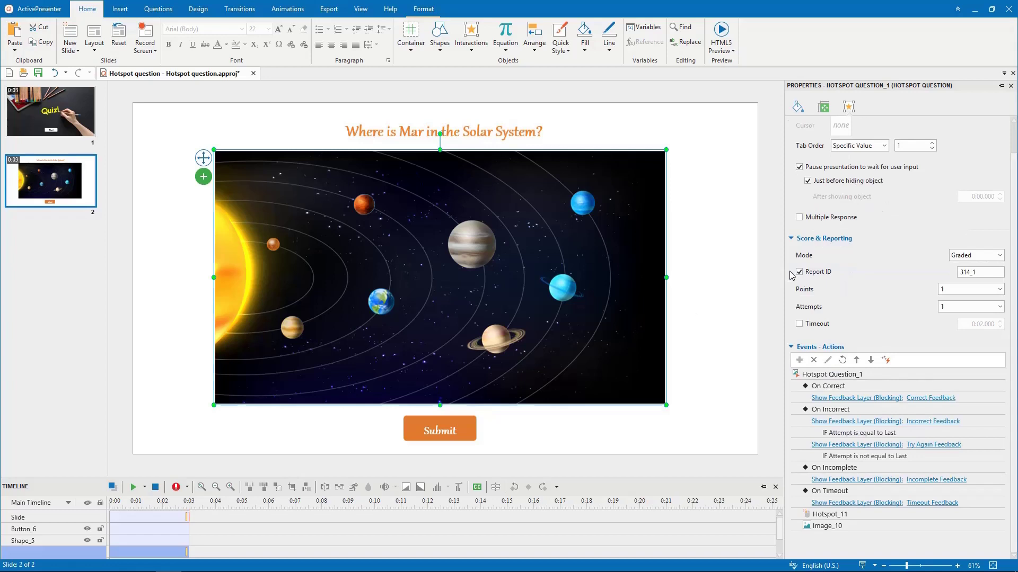
pyautogui.click(1001, 290)
pyautogui.click(989, 357)
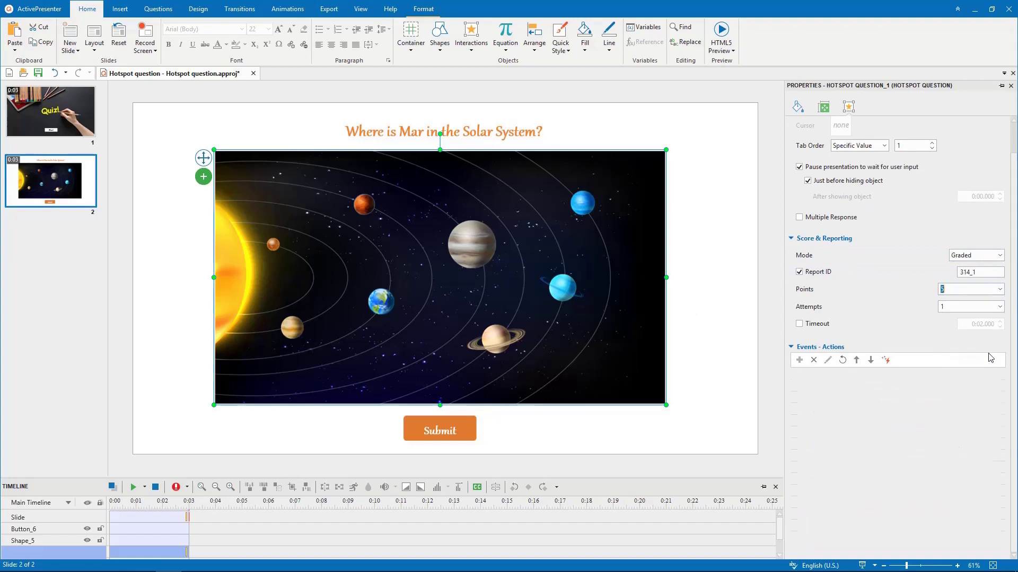
pyautogui.click(999, 307)
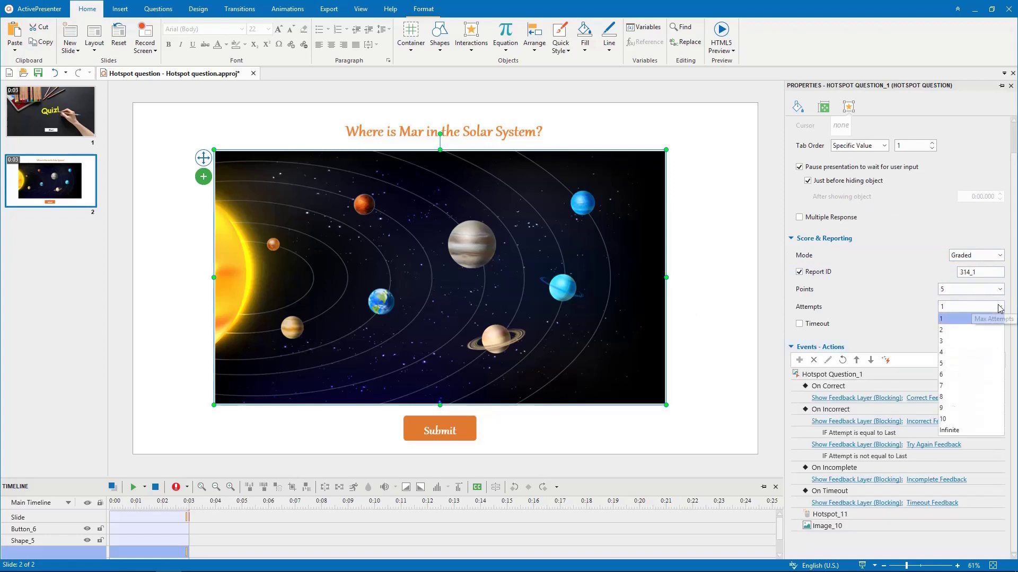
pyautogui.click(996, 334)
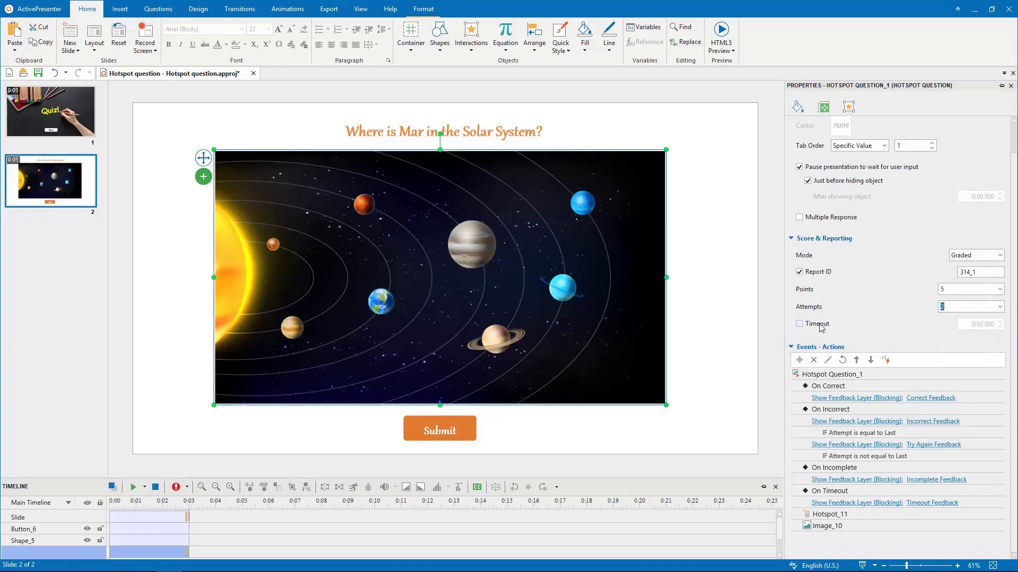
pyautogui.click(800, 324)
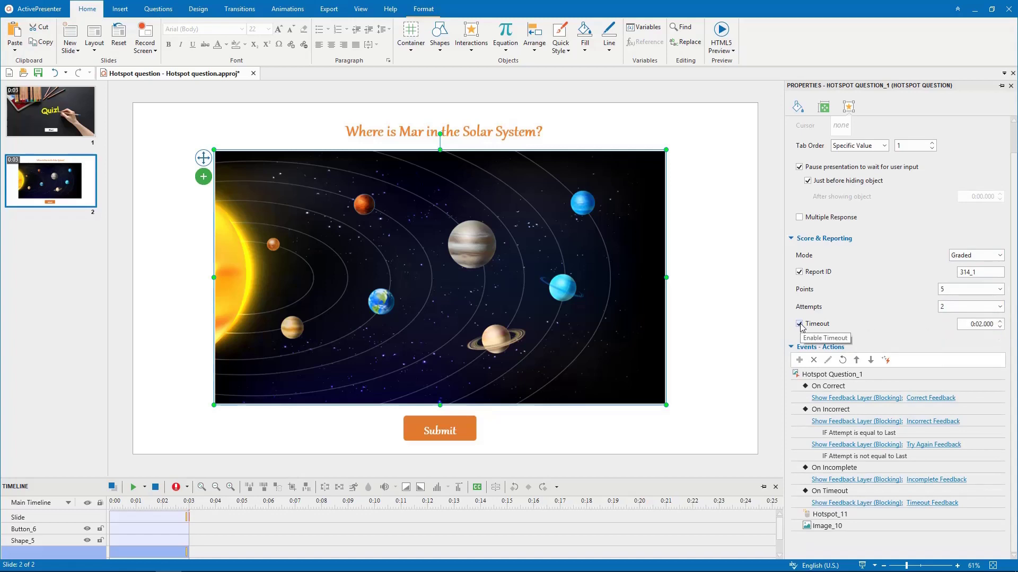
pyautogui.click(799, 324)
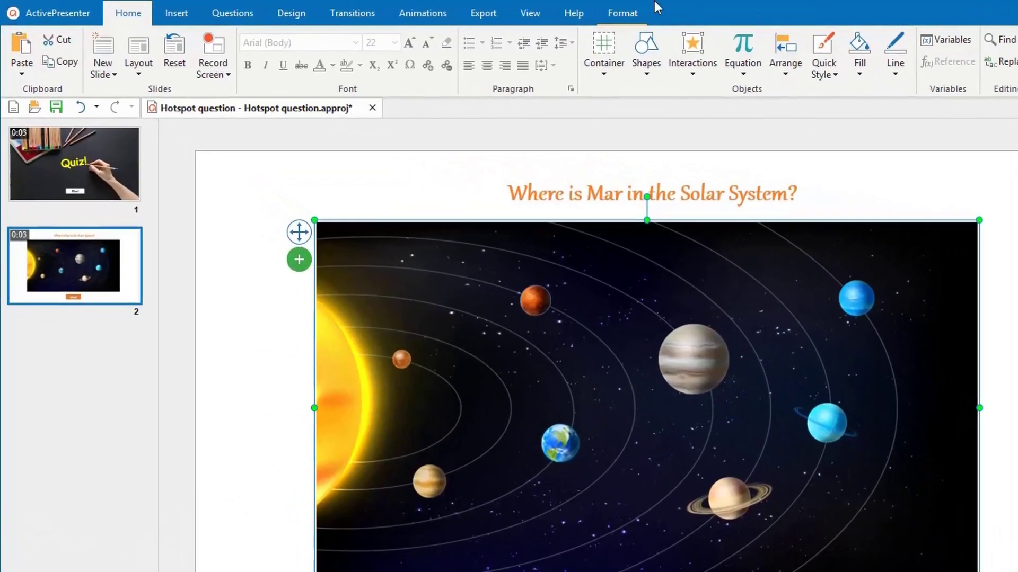
pyautogui.click(530, 13)
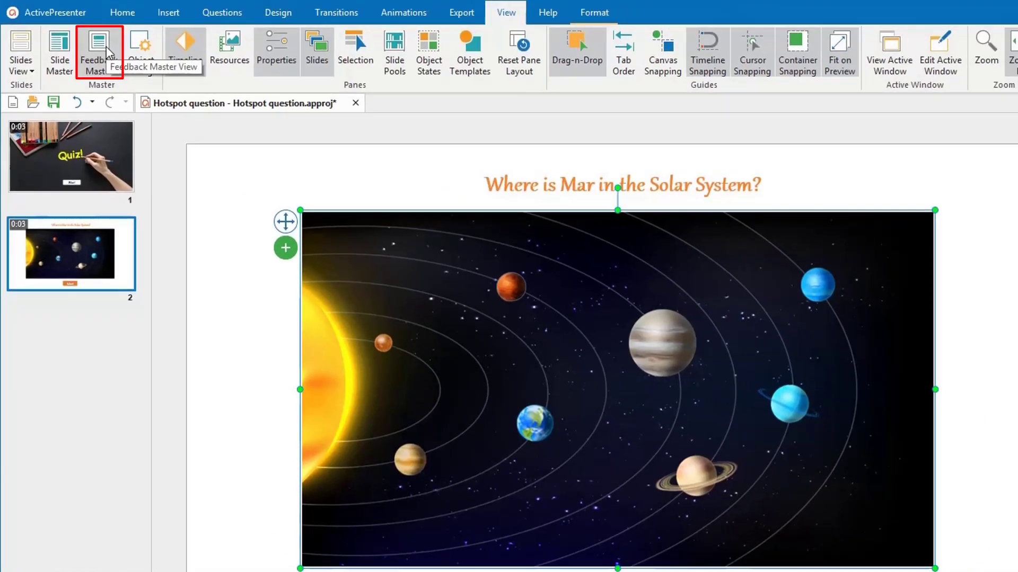
pyautogui.click(113, 53)
pyautogui.click(64, 160)
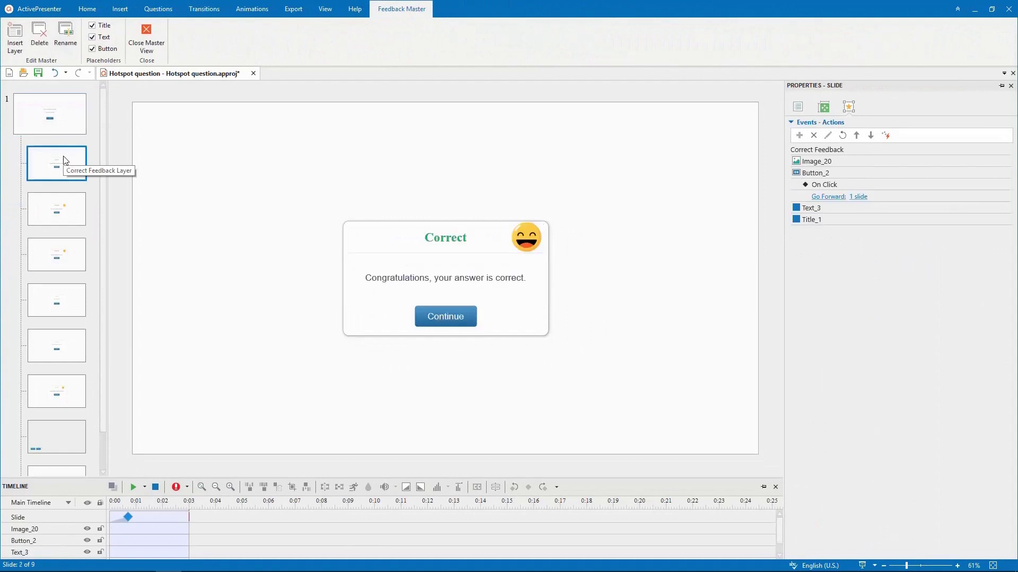
pyautogui.click(70, 204)
pyautogui.click(74, 258)
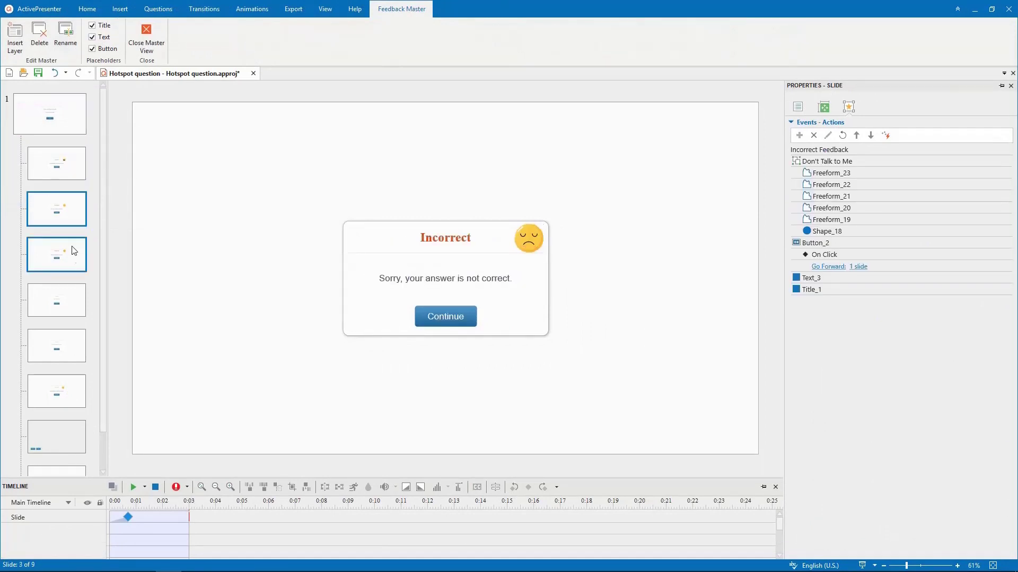
pyautogui.click(157, 53)
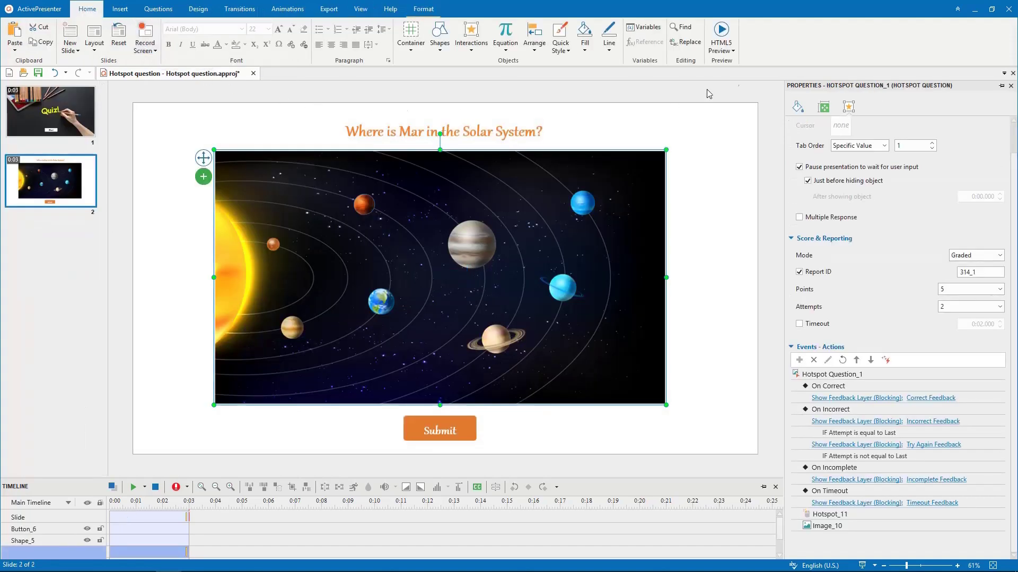
# - Preview the quiz in Edge: Saturn gets Incorrect, then after retrying, Mars gets Correct
pyautogui.click(716, 43)
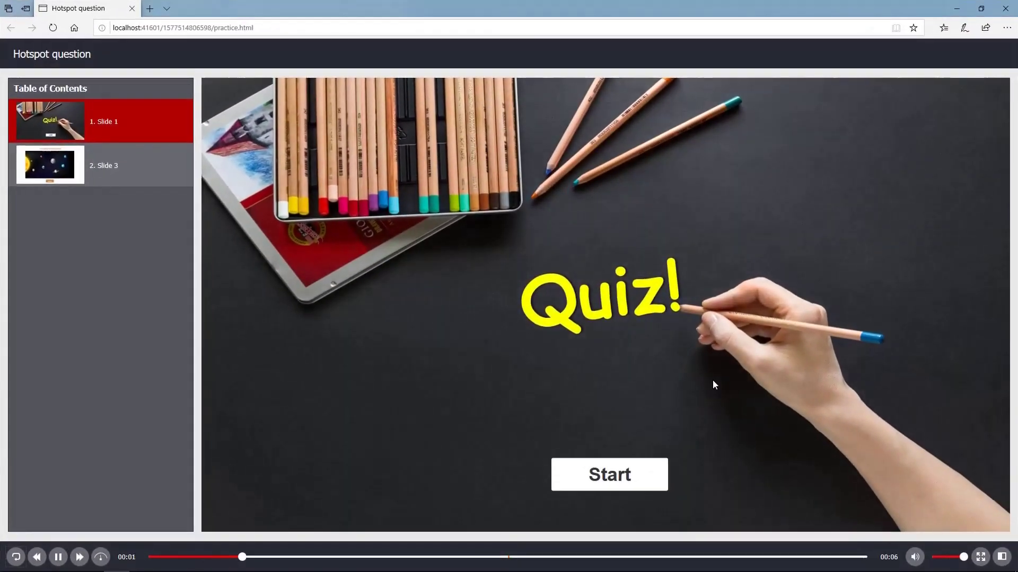
pyautogui.click(650, 465)
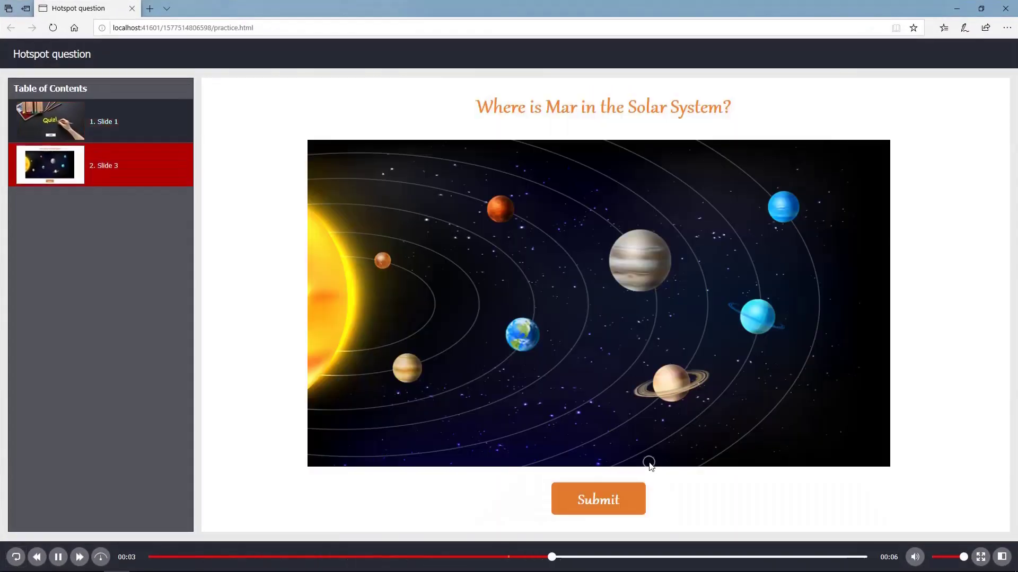
pyautogui.click(673, 385)
pyautogui.click(625, 503)
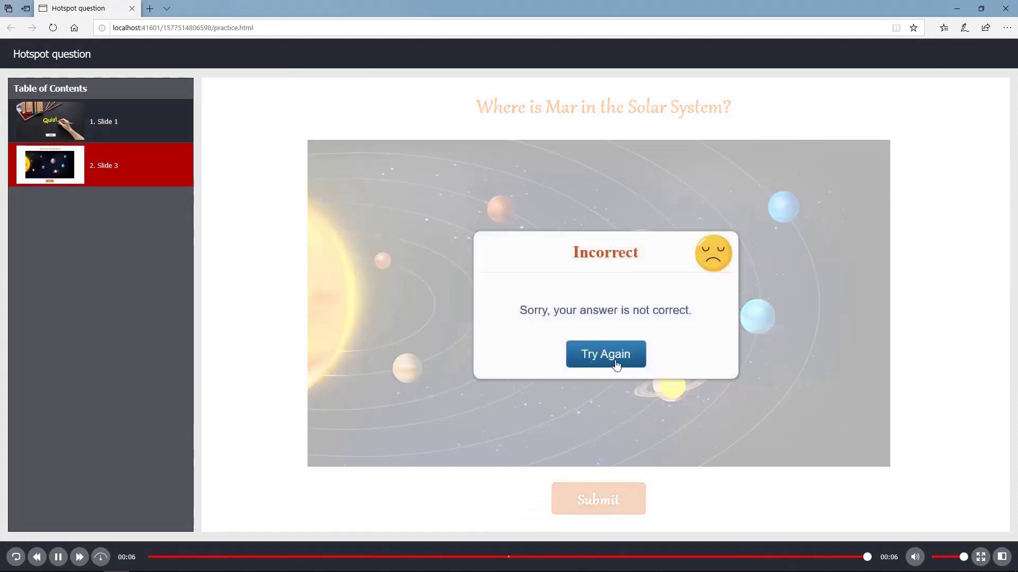
pyautogui.click(615, 363)
pyautogui.click(501, 209)
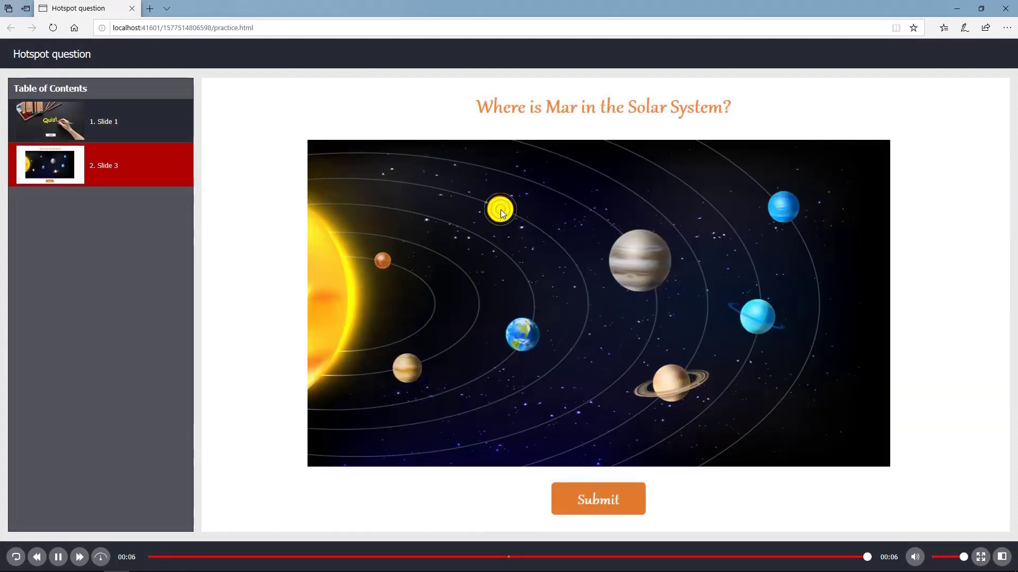
pyautogui.click(581, 510)
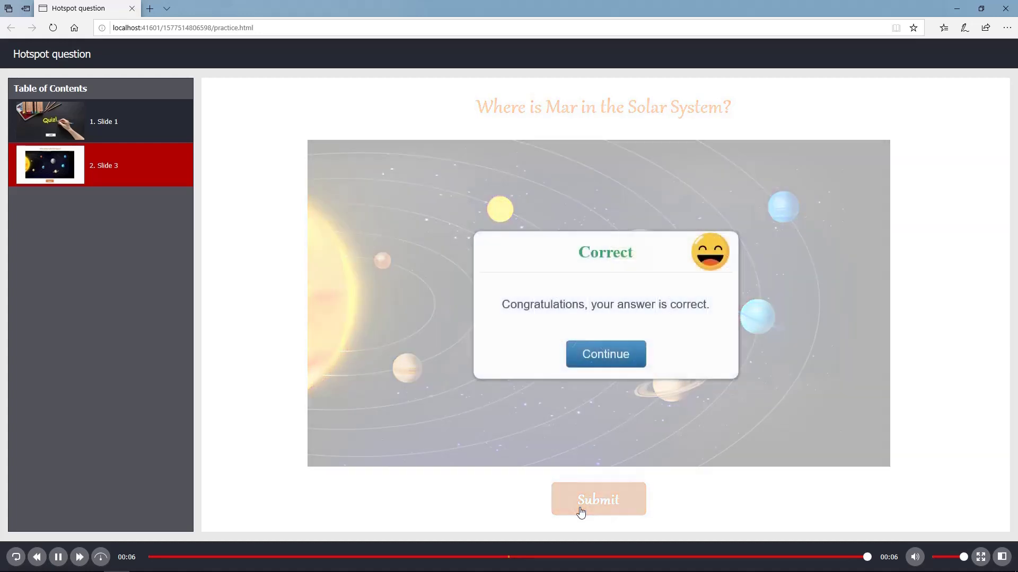